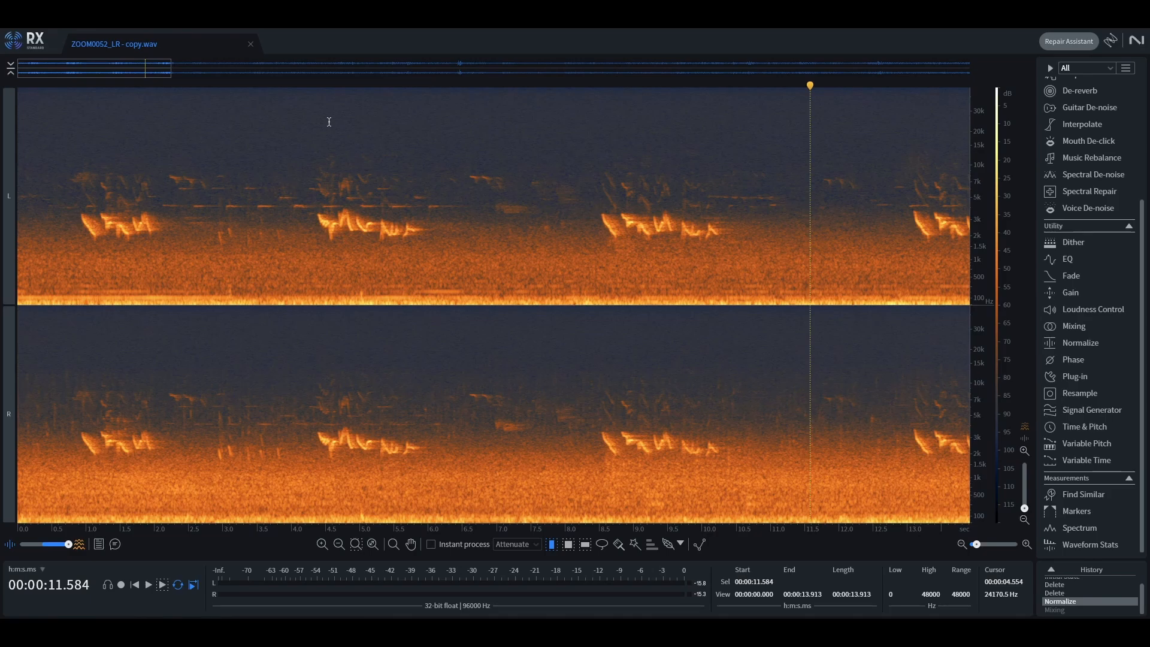
Step: Darken the spectrogram's background by adjusting its amplitude range and play the recording from the start
scroll(329, 121, "right", 2)
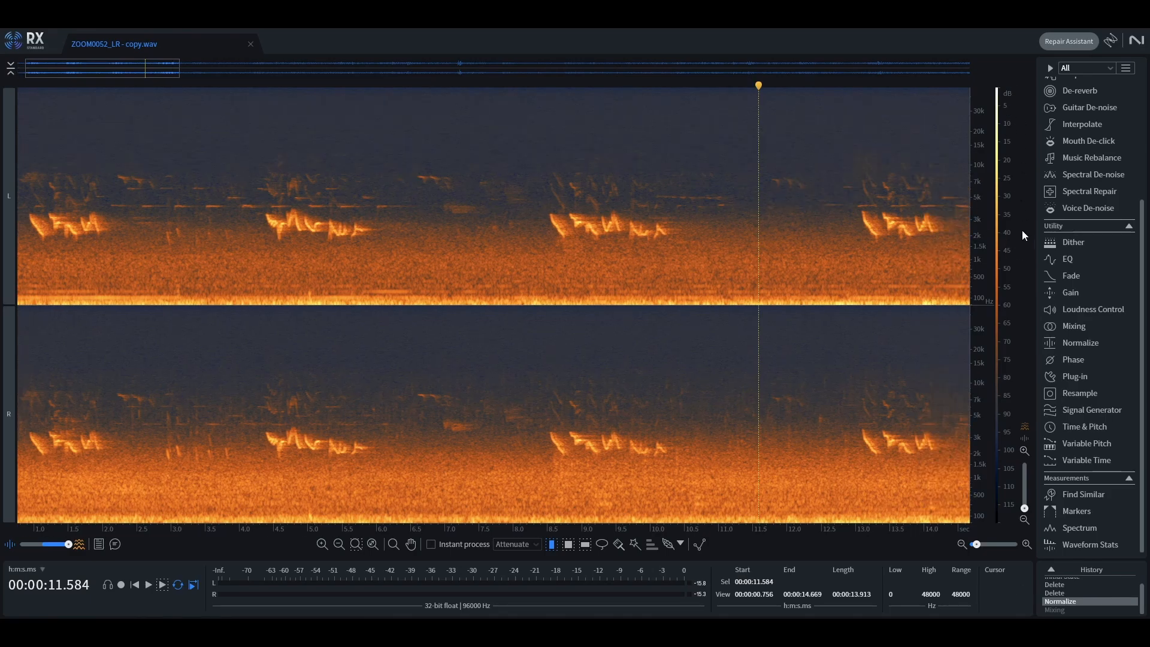
scroll(1010, 167, "up", 3)
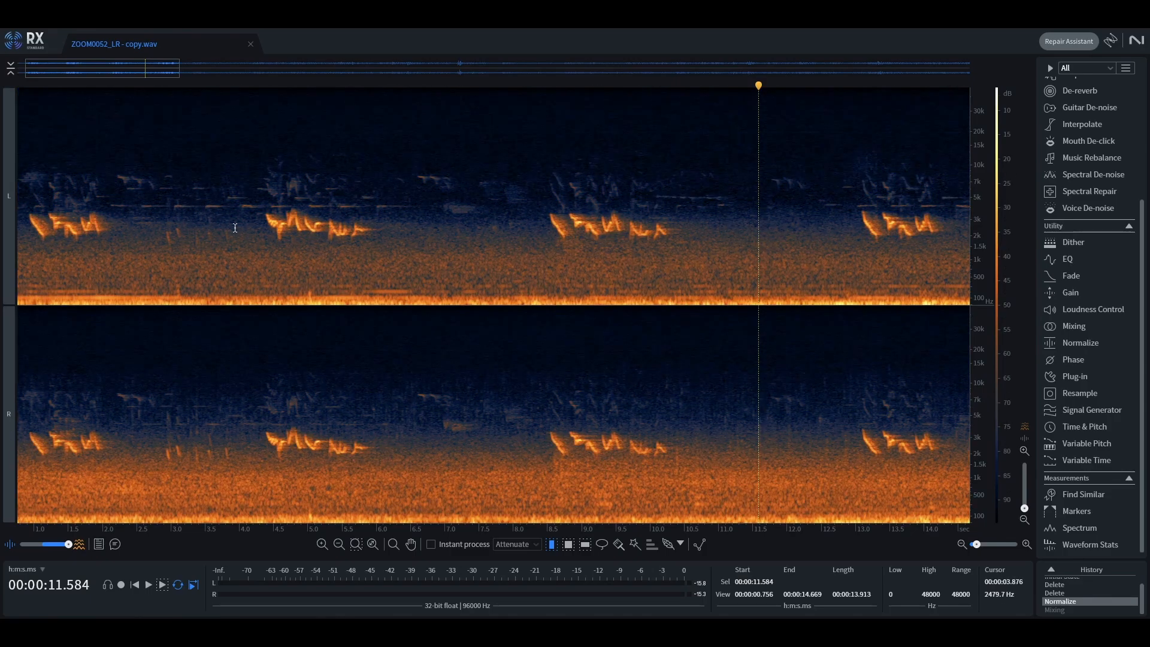
key("Home")
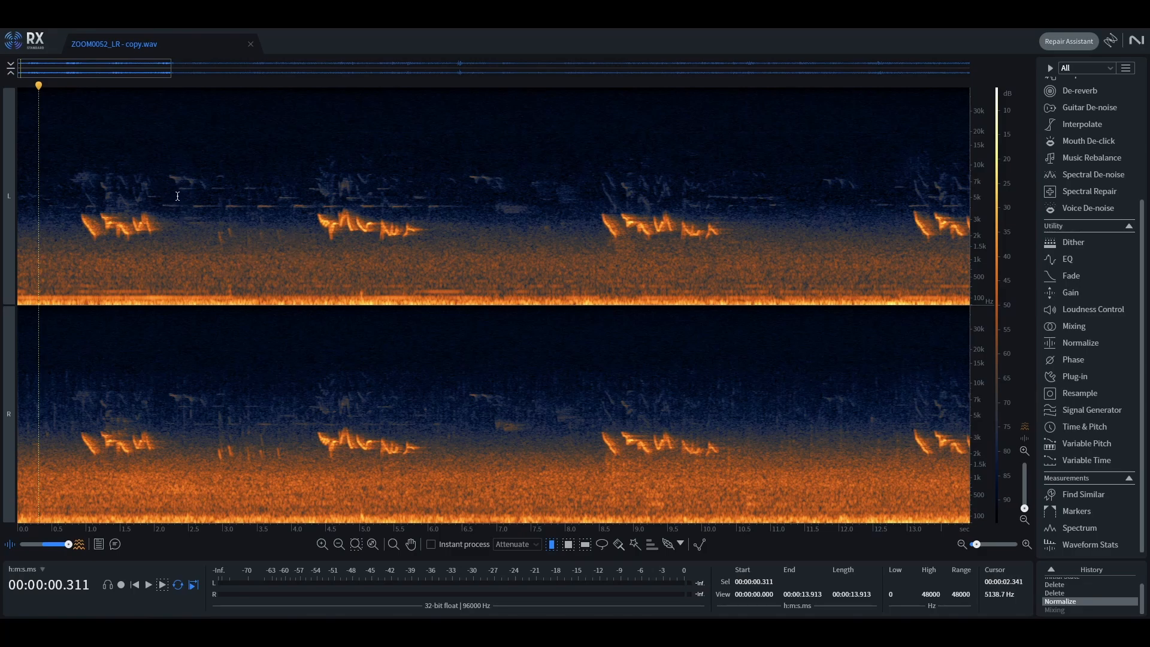
key("space")
key("space")
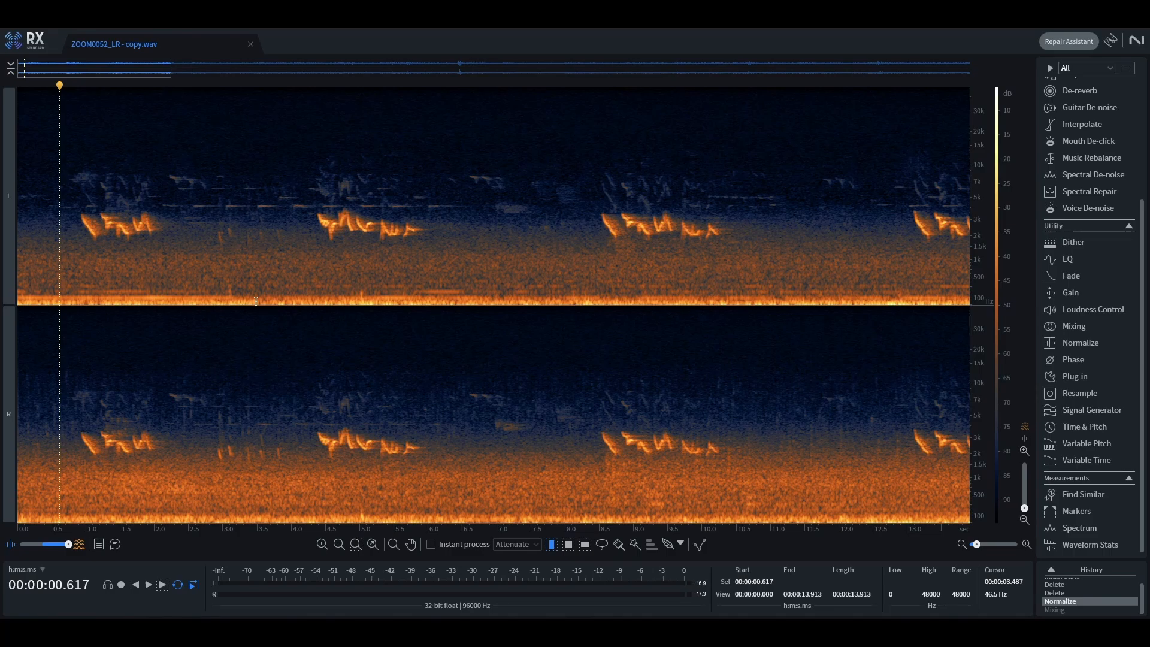
Step: Render the Left Channel Only mixing preset so both channels carry the left channel's audio, and play the result
left_click(761, 329)
left_click(1072, 326)
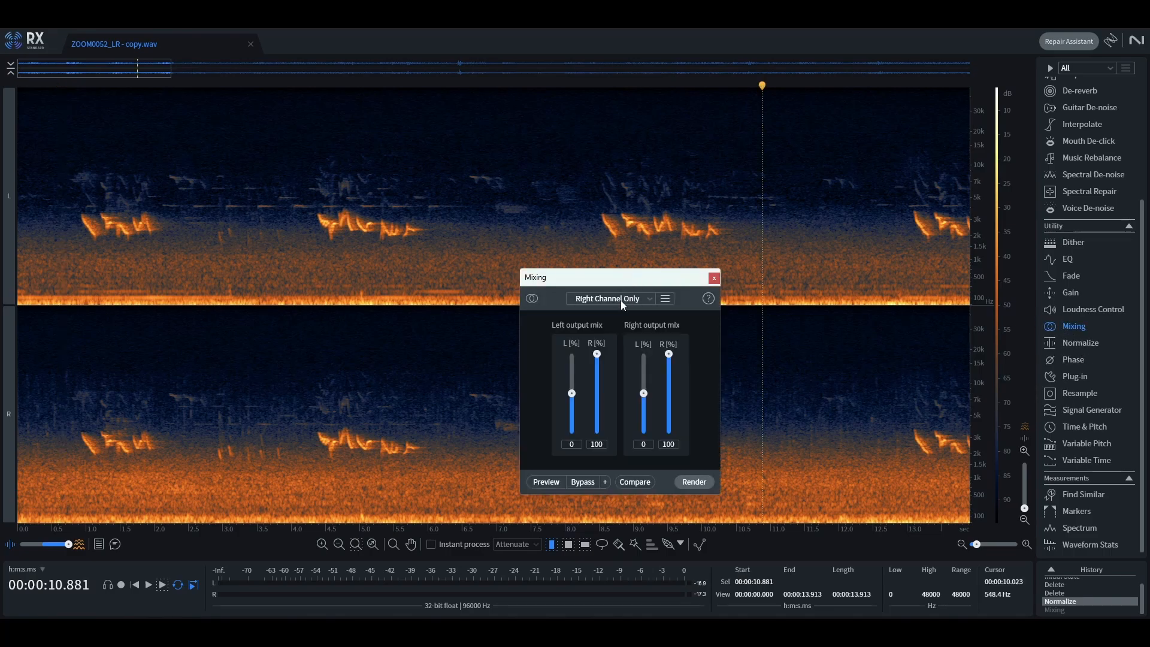
left_click(646, 298)
left_click(599, 350)
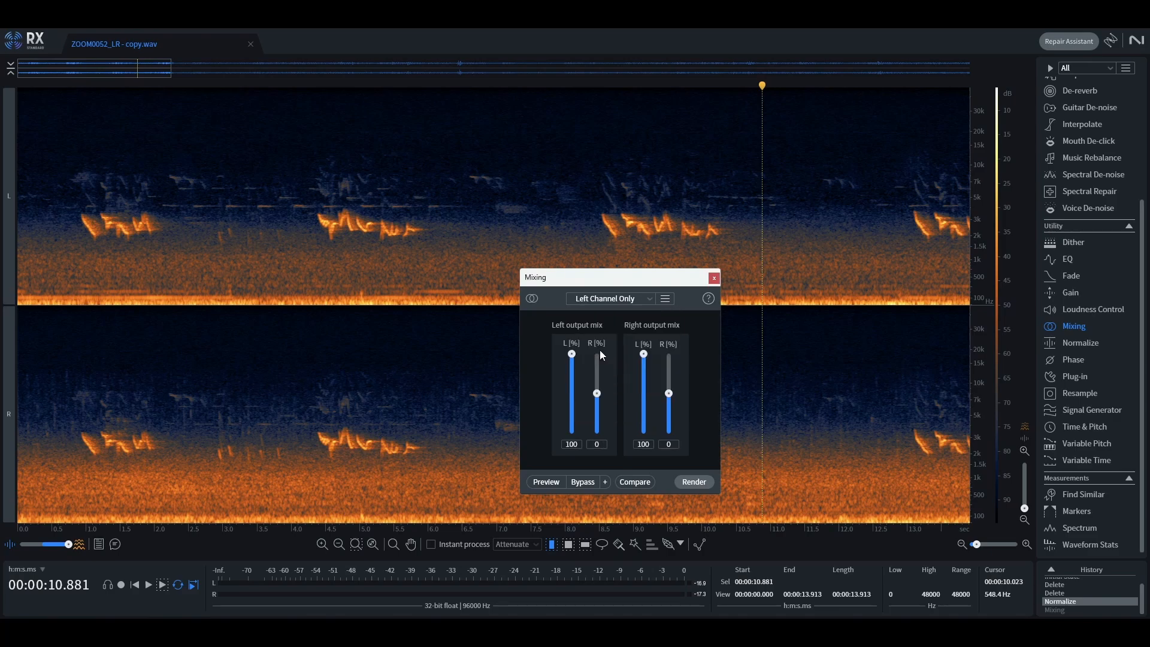
left_click(694, 482)
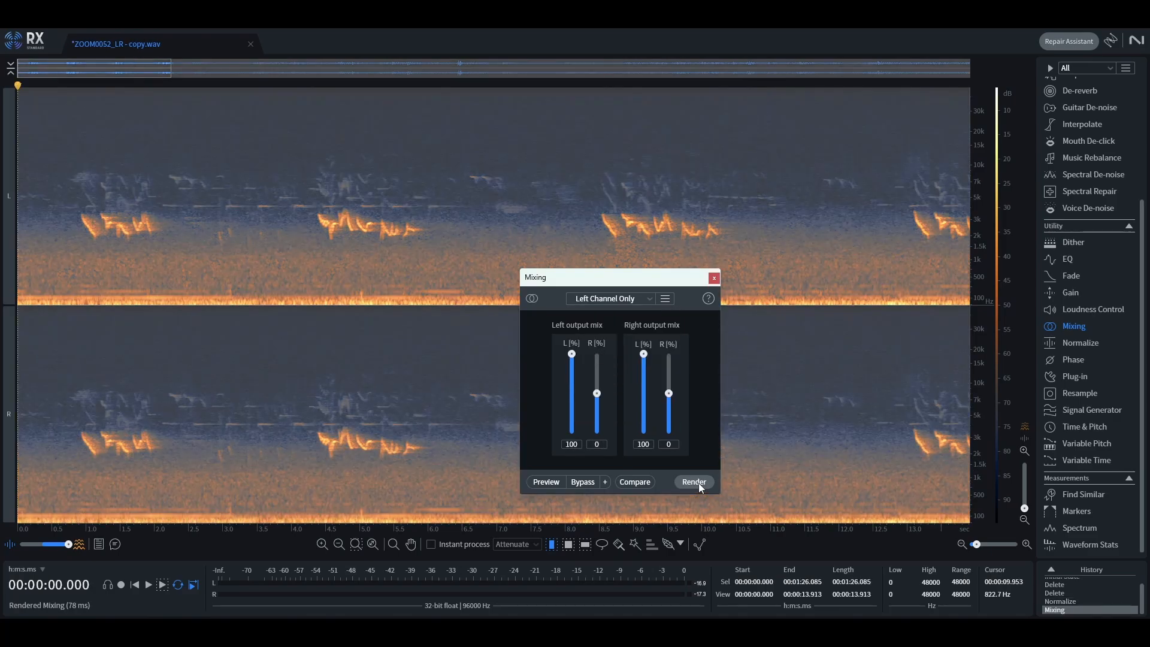
key("space")
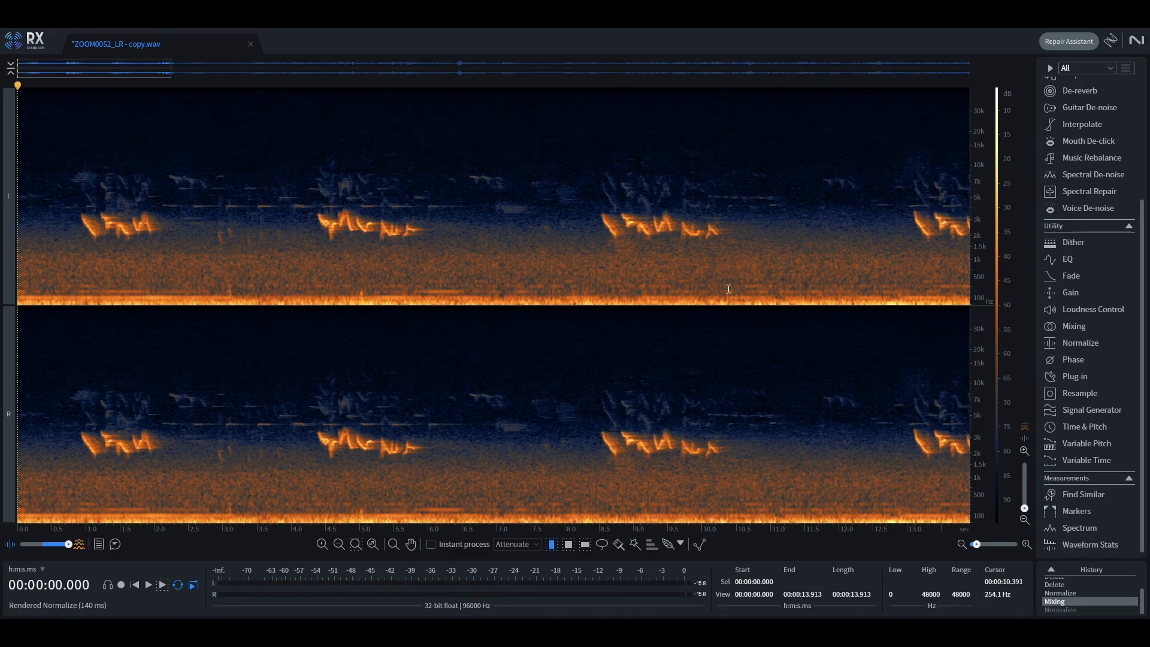
Step: Learn a Spectral De-noise profile from the noise before the first call, 0 to 0.734 s
left_click(1060, 176)
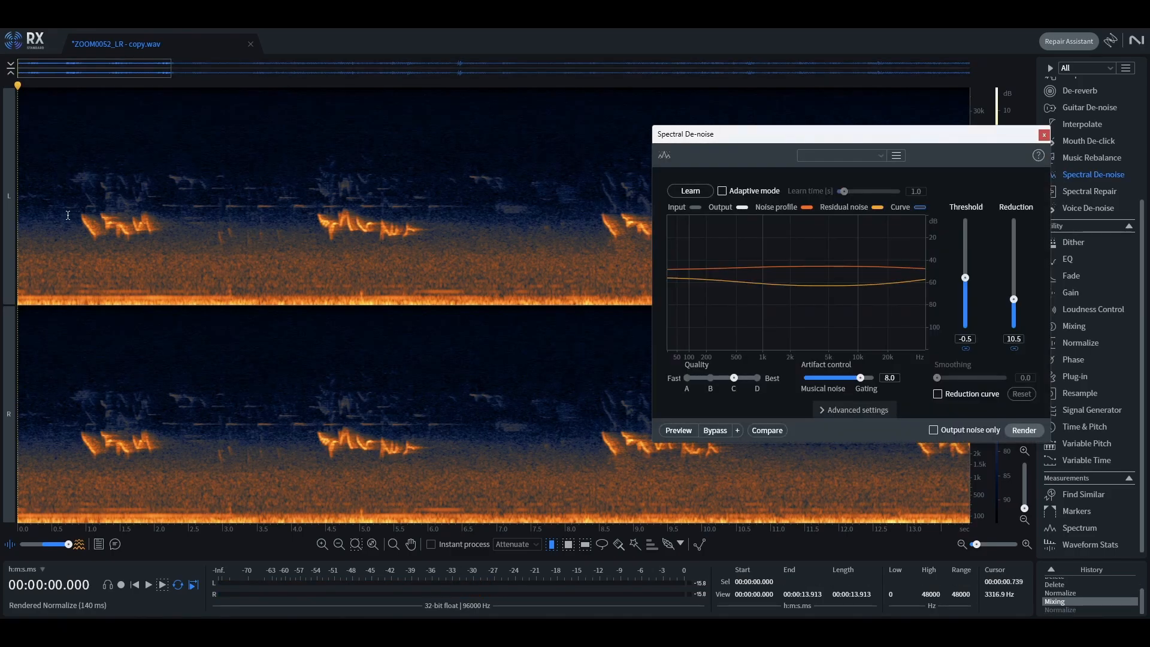
left_click_drag(67, 215, 17, 230)
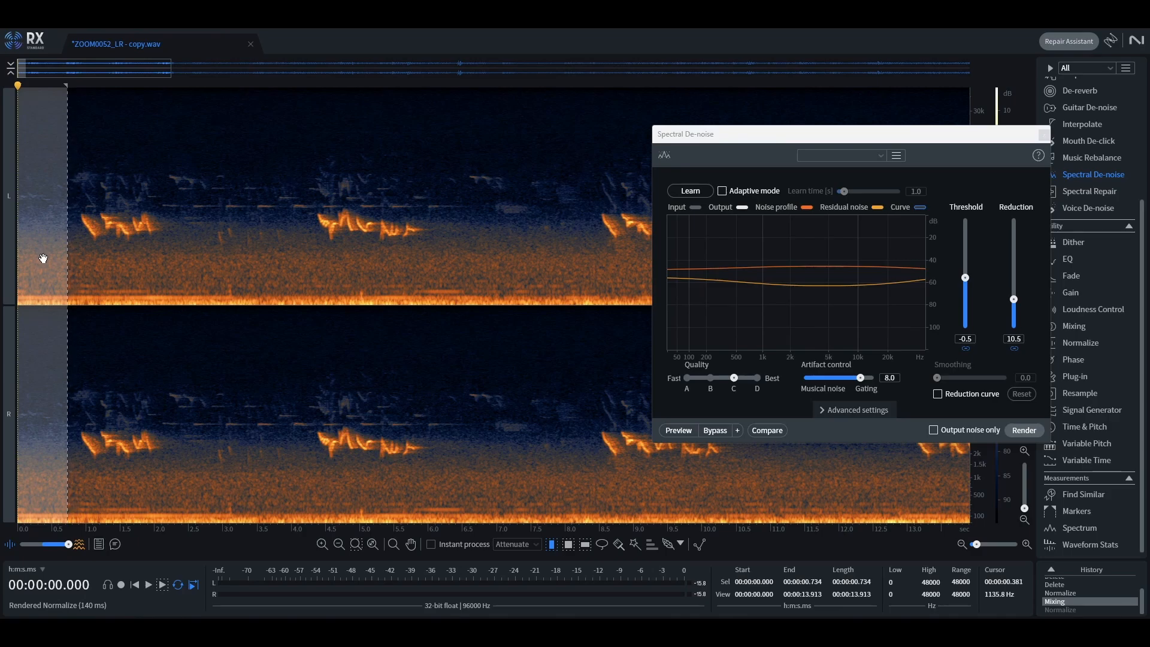
left_click(689, 192)
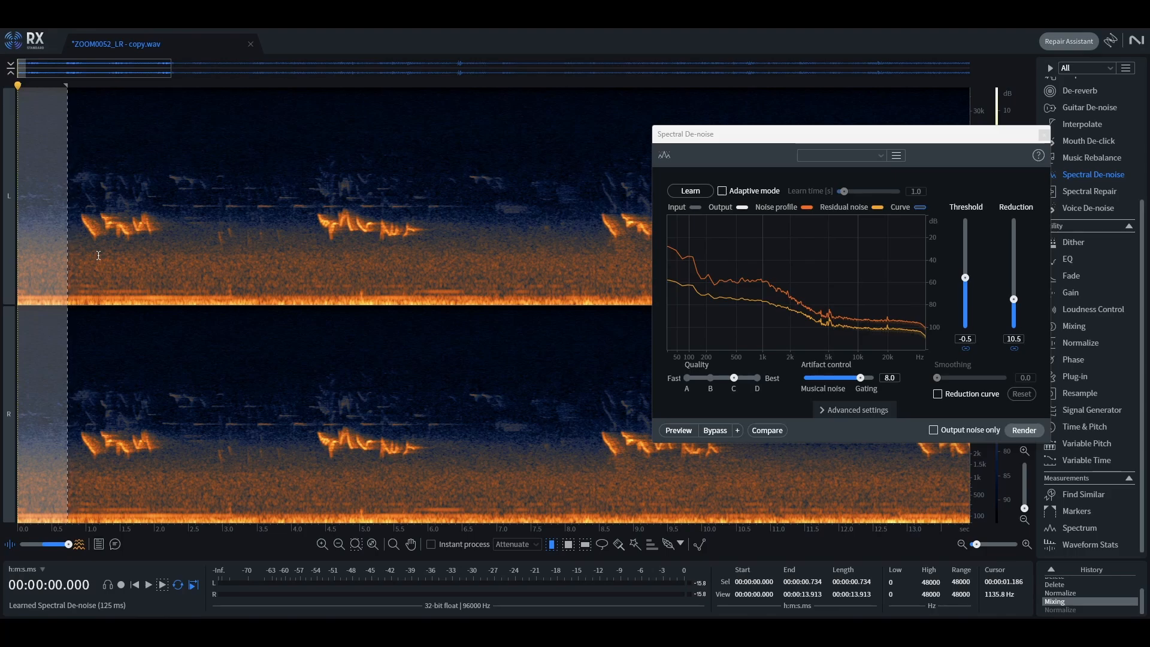
Step: Clear the noise selection and set the de-noise threshold to -1.7 and reduction to 19.9
left_click(99, 256)
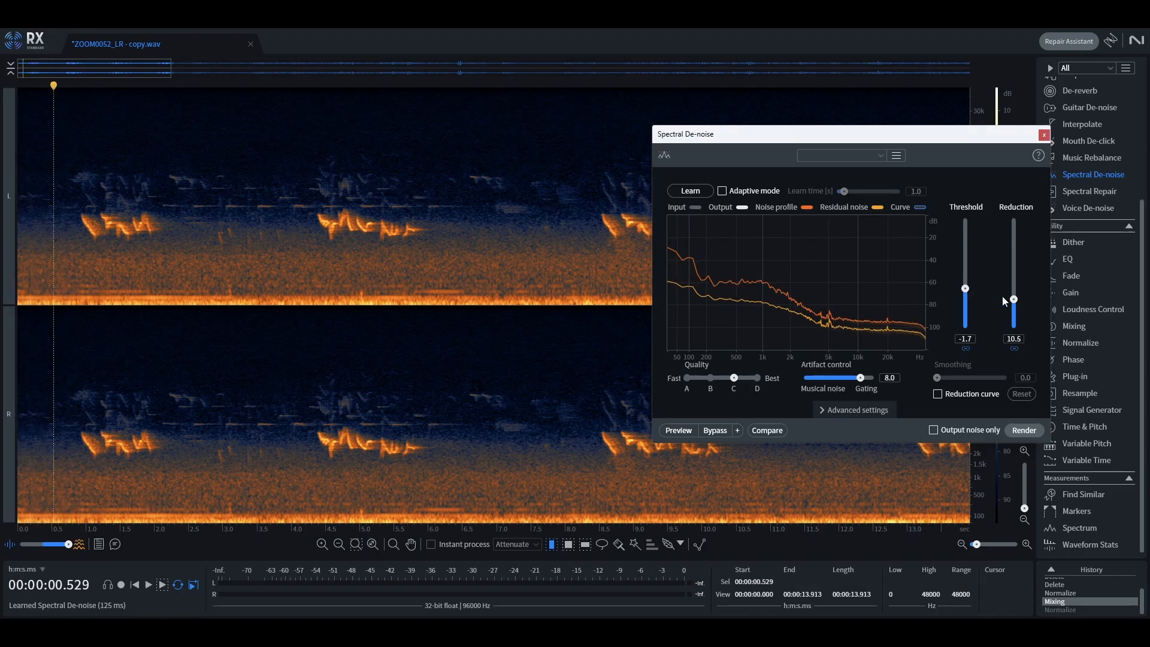
left_click_drag(1001, 295, 1004, 279)
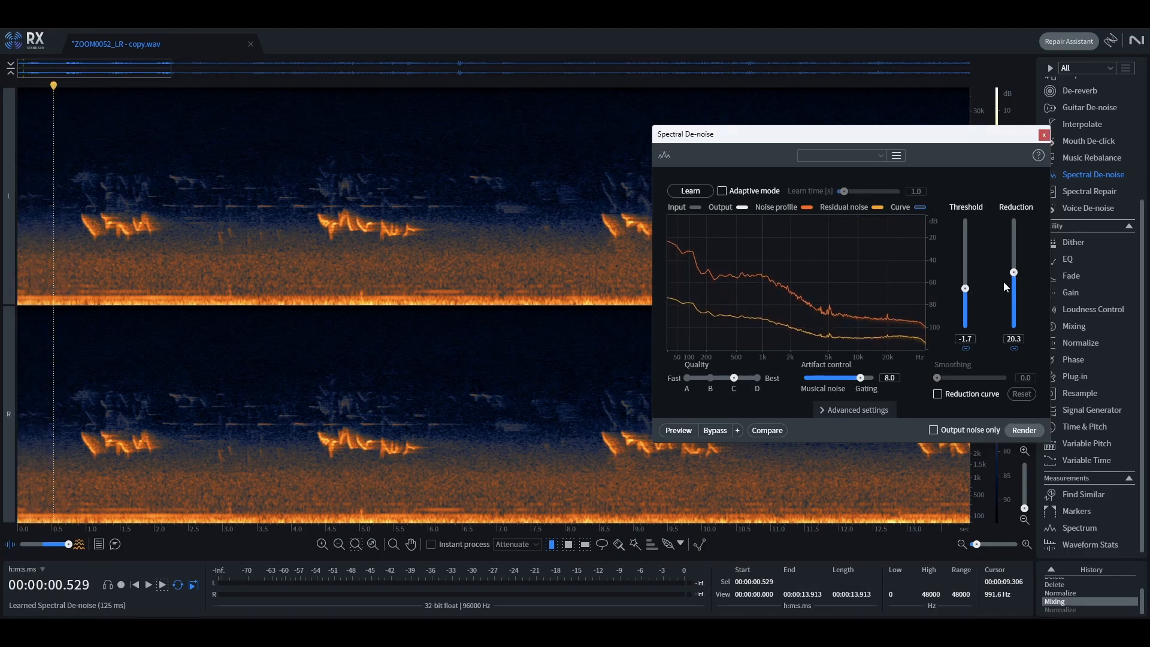
left_click_drag(1014, 276, 1015, 278)
Step: Preview the Spectral De-noise result, compare it with the bypassed sound, and render it on the recording
scroll(145, 236, "down", 2)
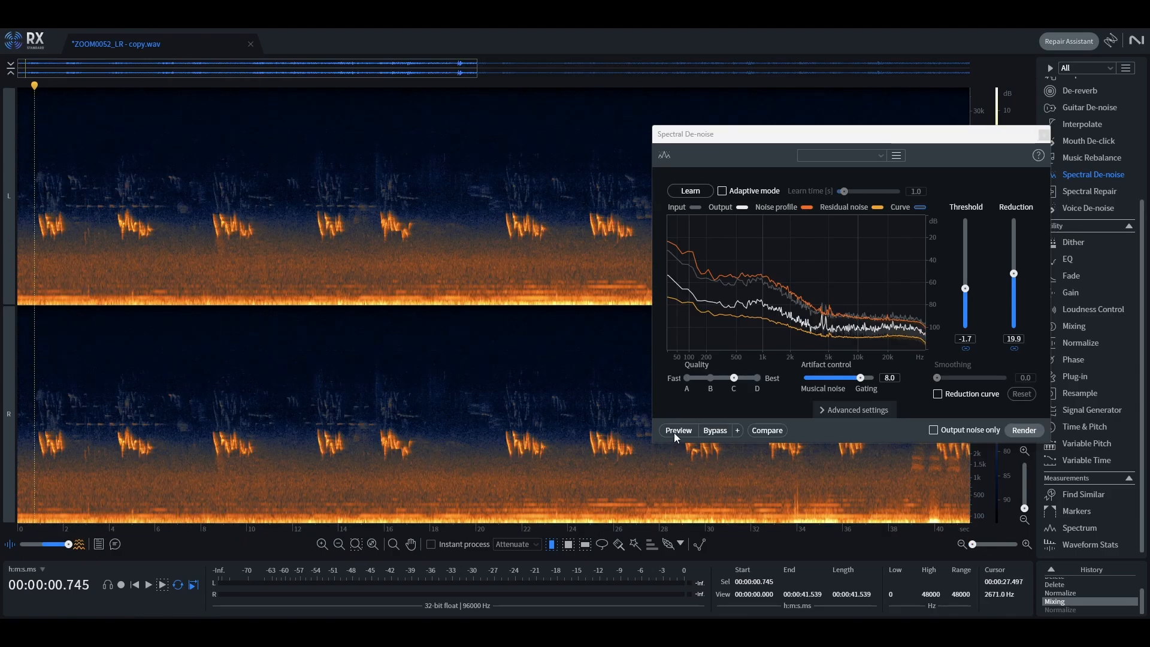
left_click(674, 432)
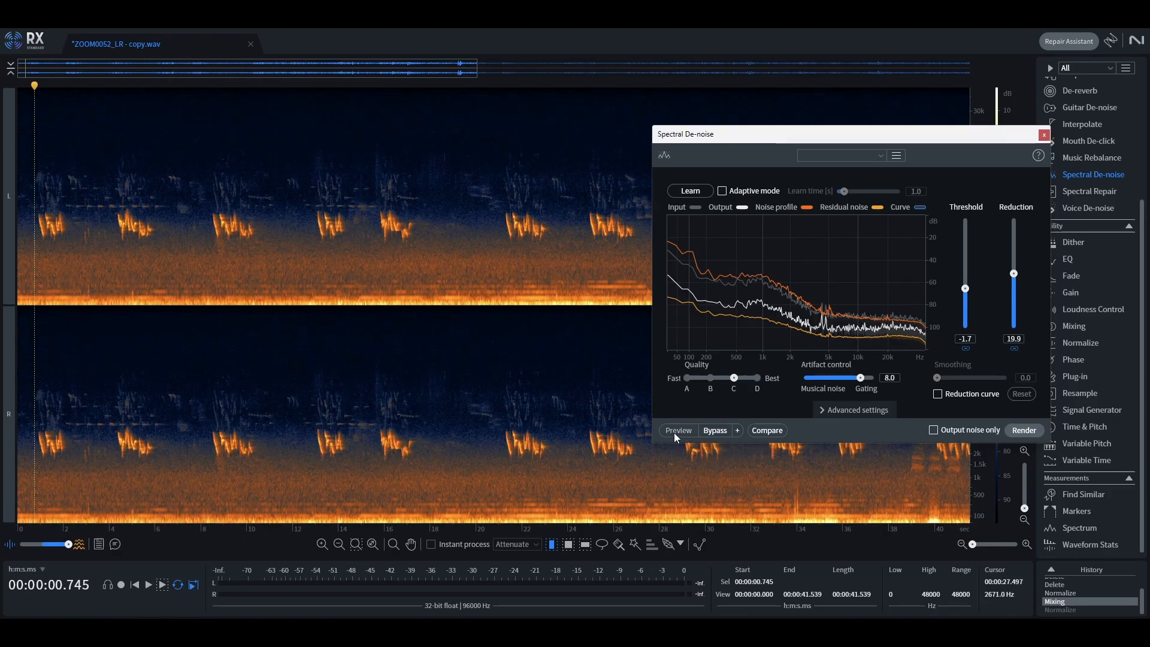
left_click(718, 434)
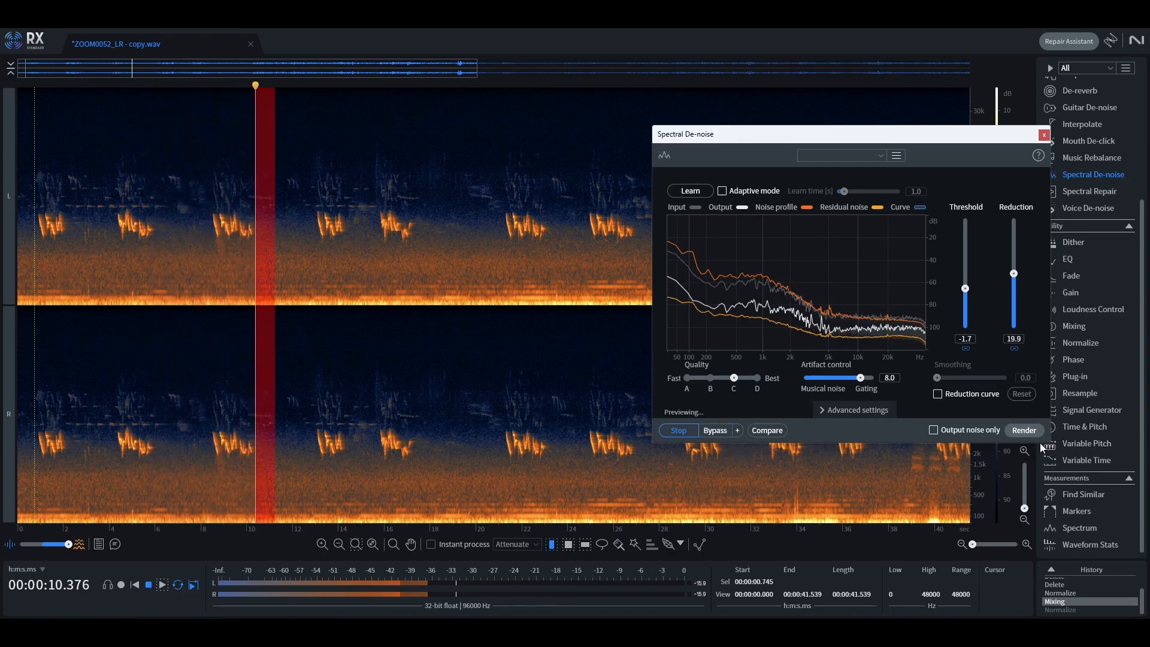
left_click(1023, 431)
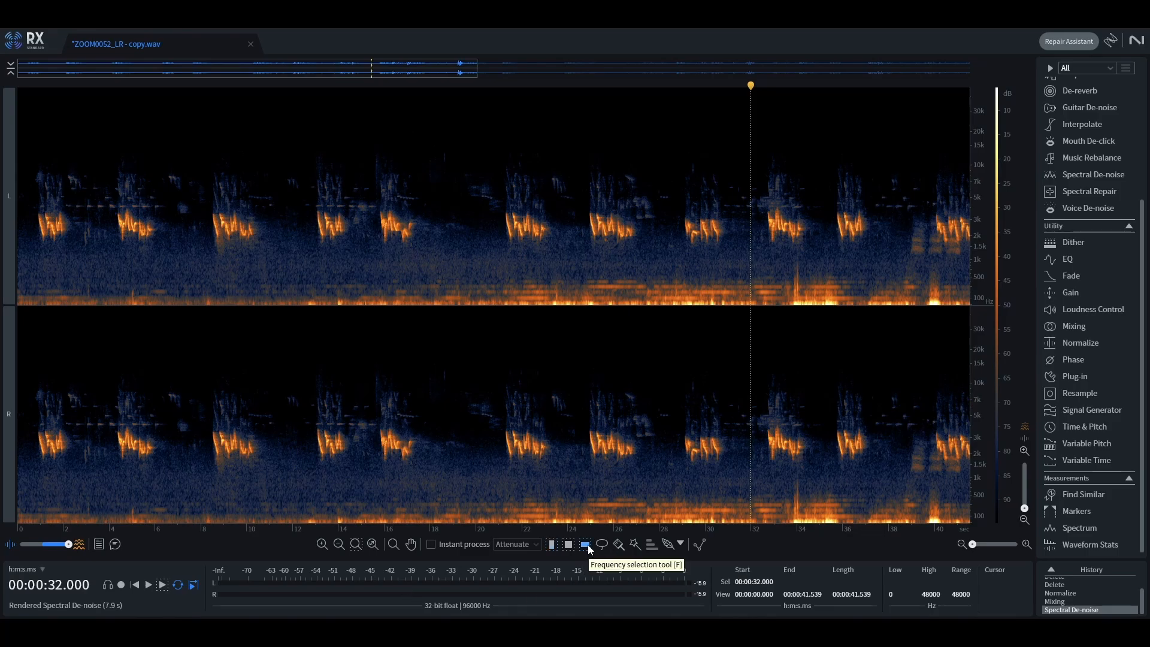
Step: Silence the low-frequency band from 0 to about 687 Hz across the whole recording with the frequency selection tool
left_click(585, 544)
left_click_drag(479, 270, 475, 327)
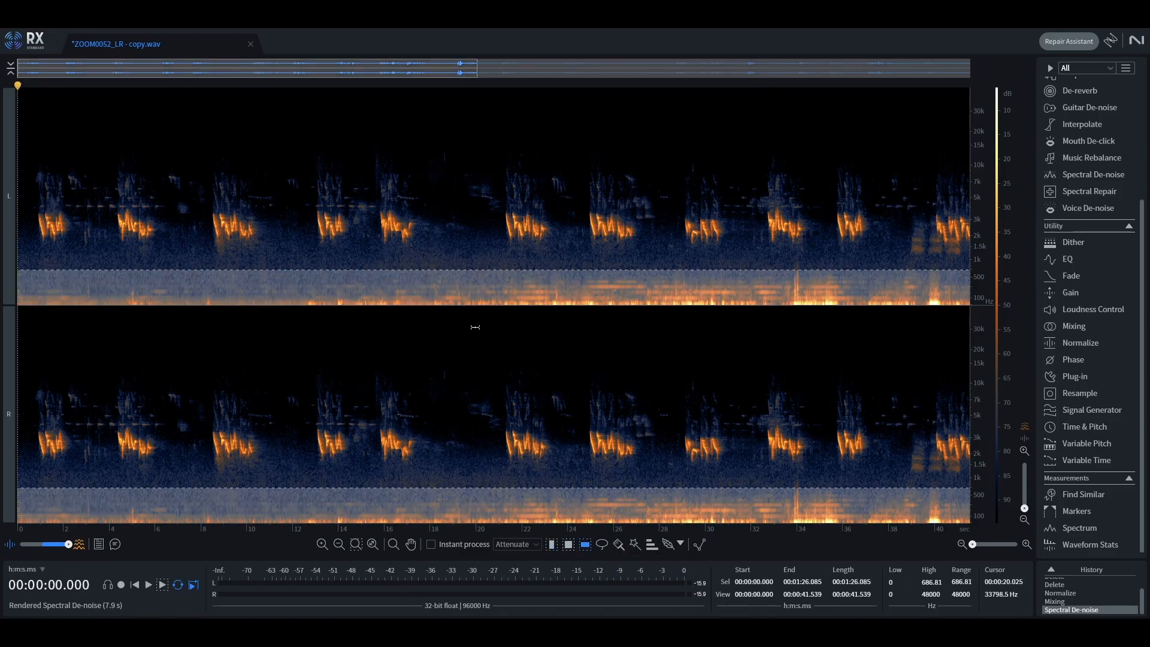
key("BackSpace")
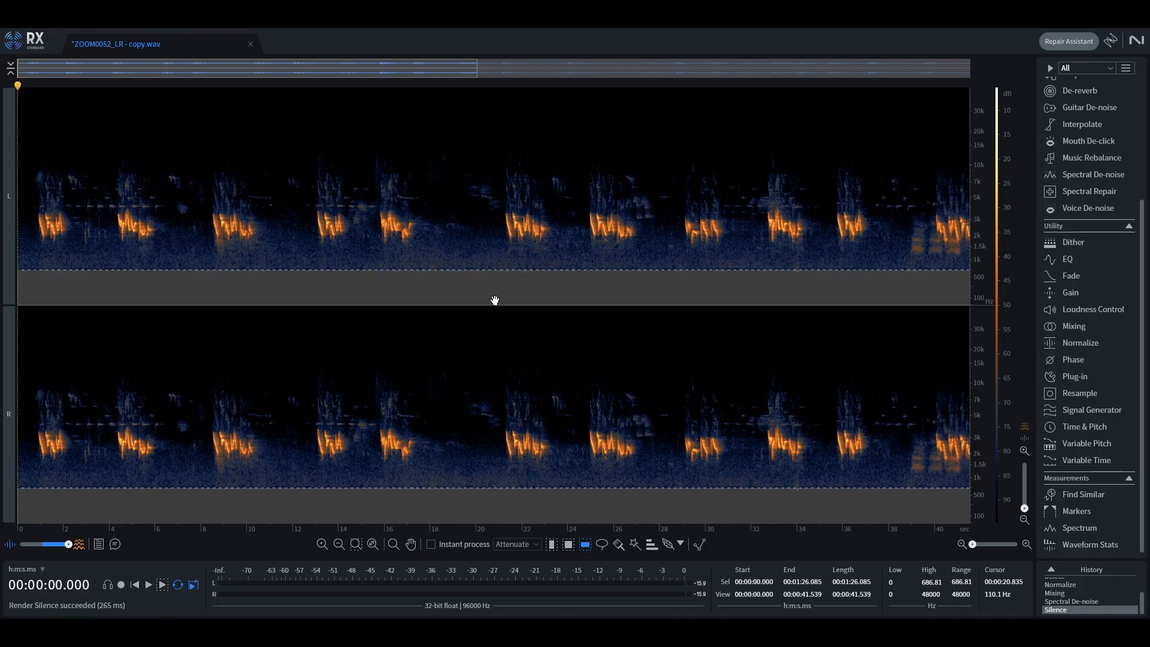
left_click(224, 269)
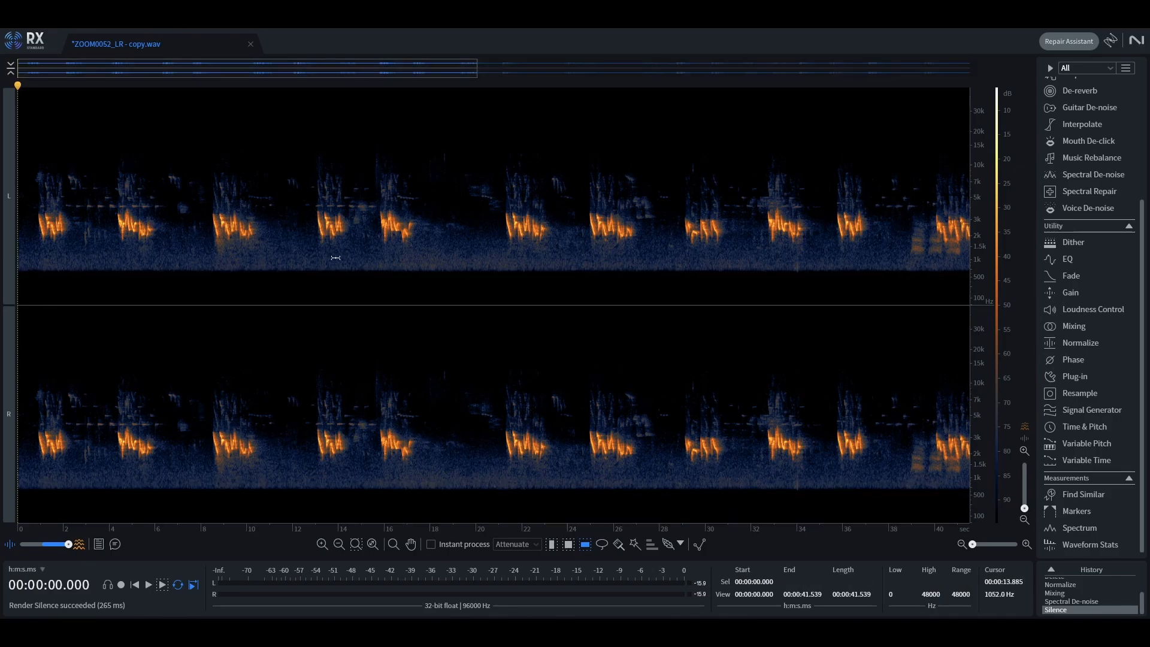
Step: Render an analog EQ with a 24 dB/oct high-pass filter at about 1430 Hz to cut the remaining low noise
left_click(1065, 259)
left_click_drag(726, 326, 641, 327)
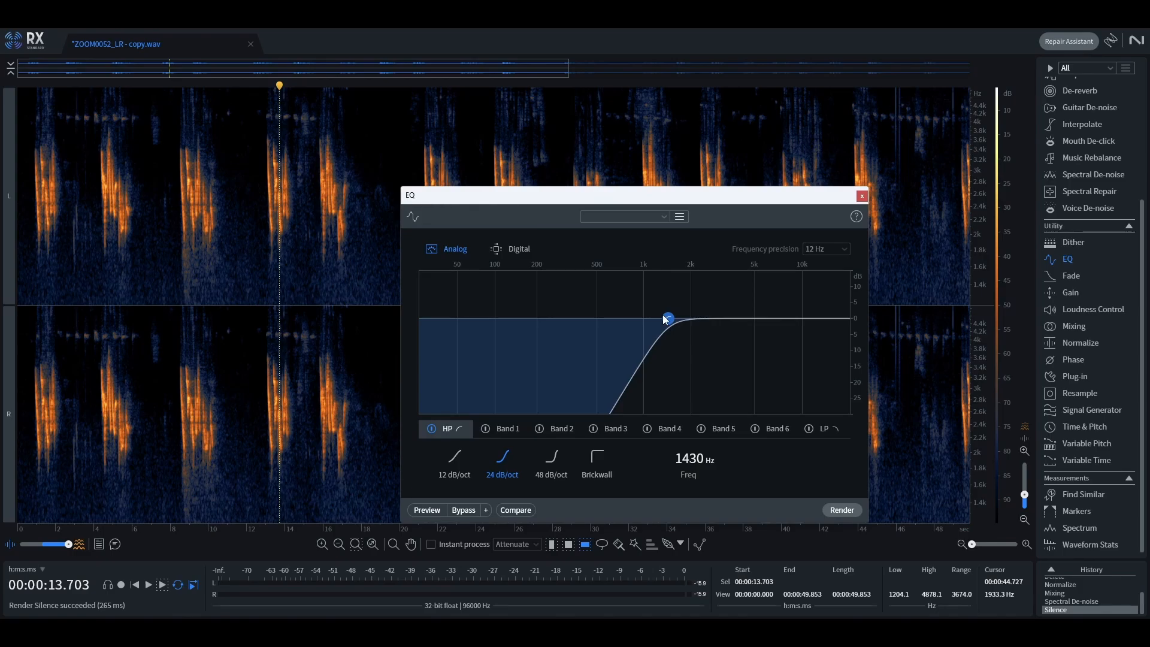
left_click(839, 510)
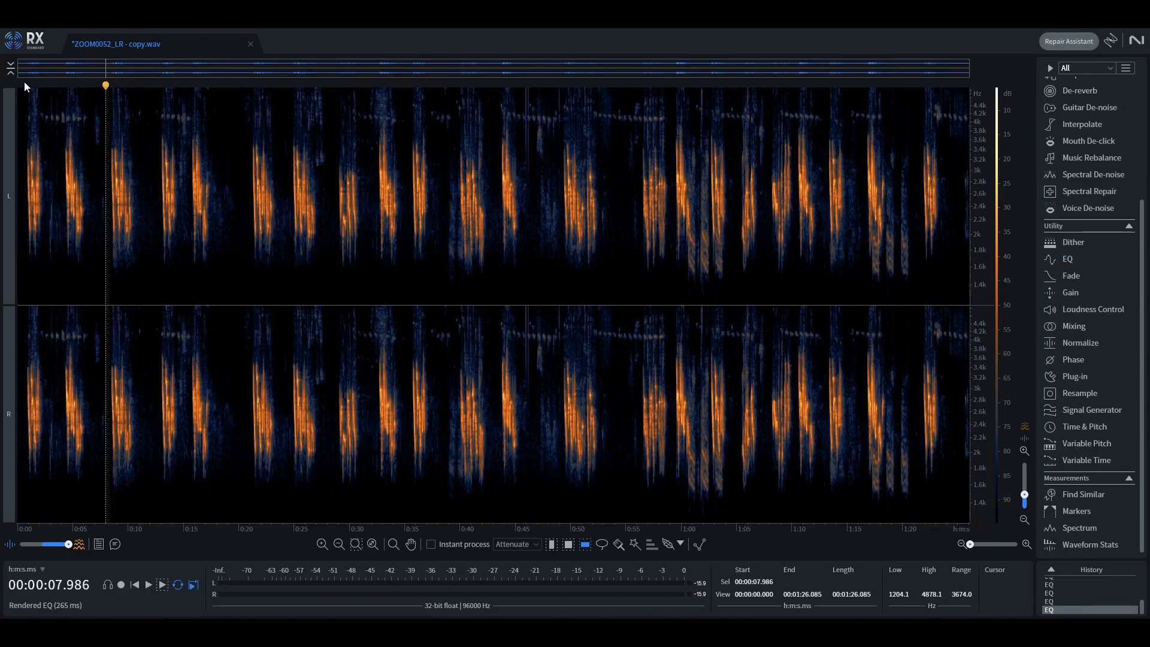
Step: Play back the filtered recording from near its beginning and normalize its level
left_click(25, 83)
key("space")
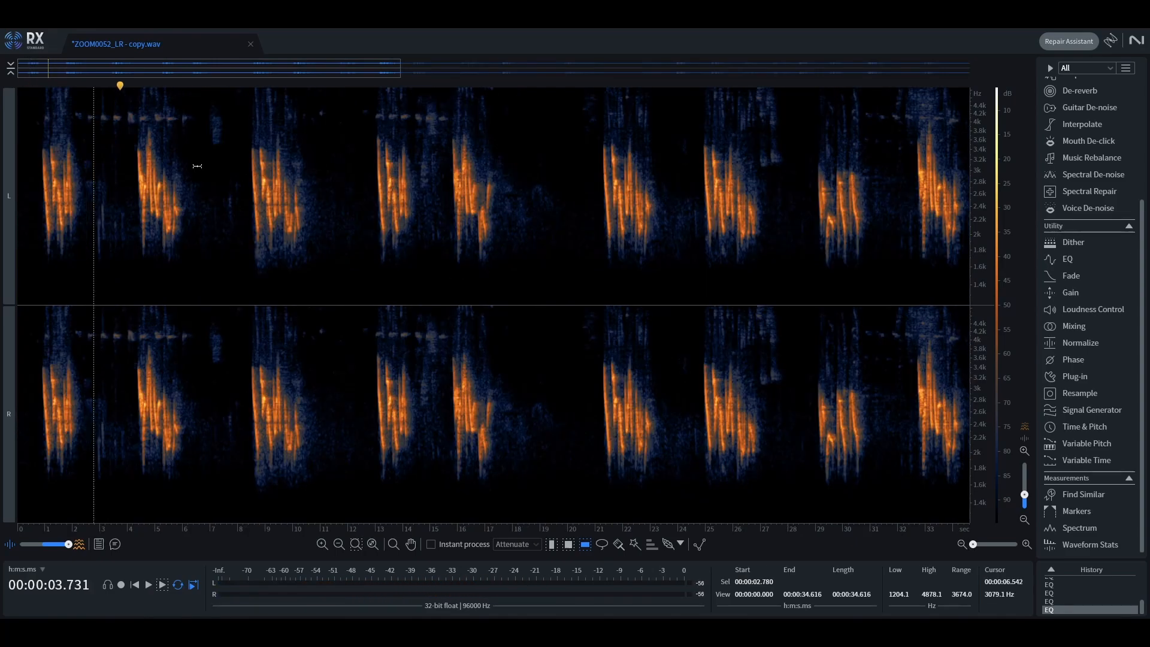
key("n")
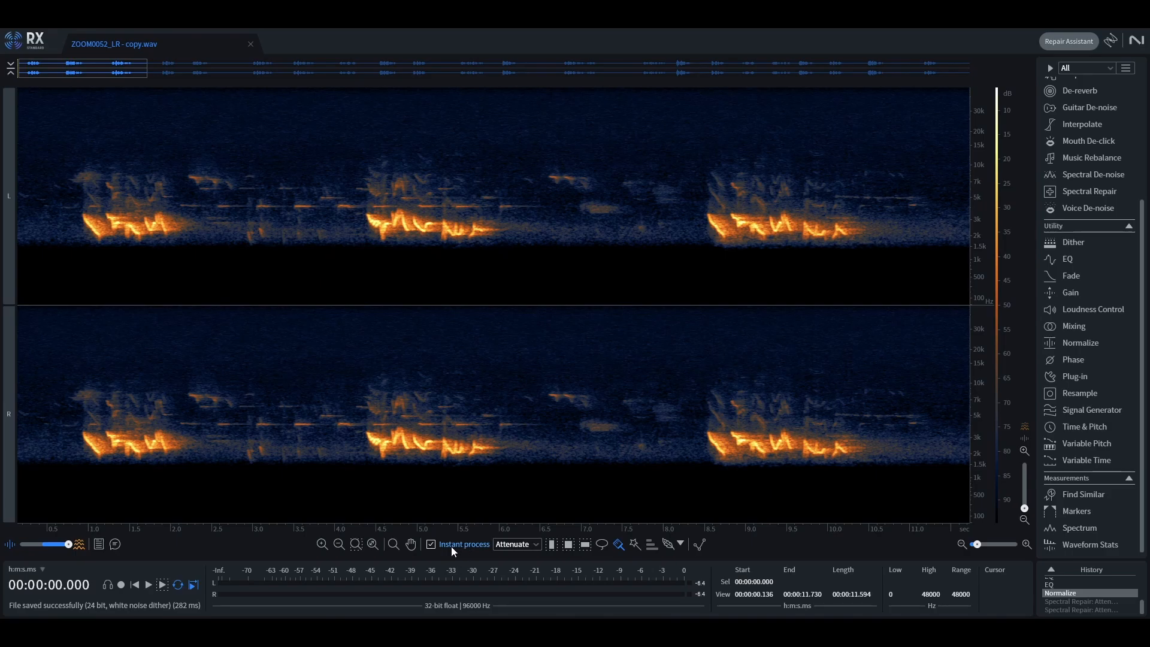
Step: Brush over the stray tones between the first two calls with instant processing in Attenuate mode
scroll(182, 206, "up", 2)
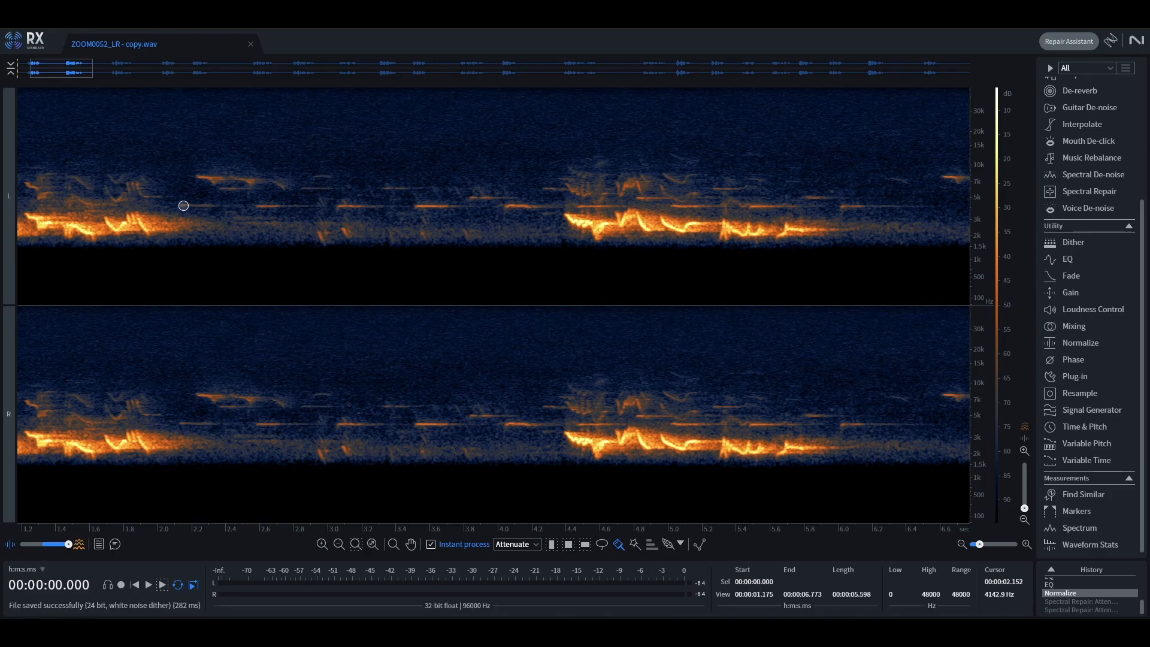
left_click(183, 205)
left_click(515, 544)
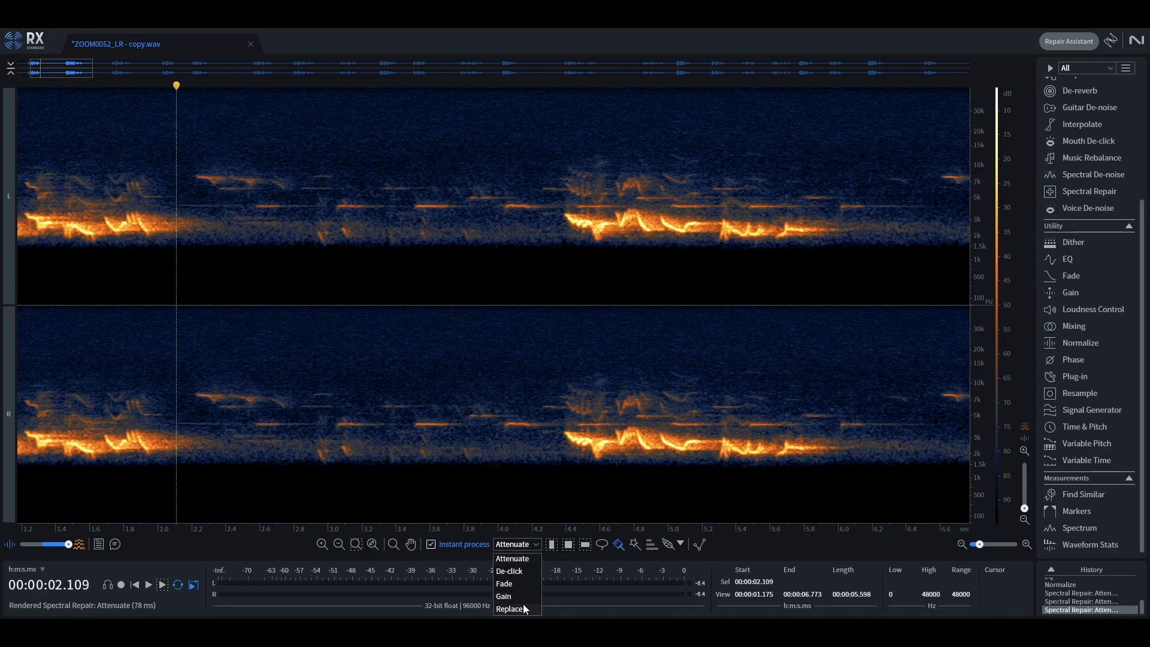
left_click(526, 546)
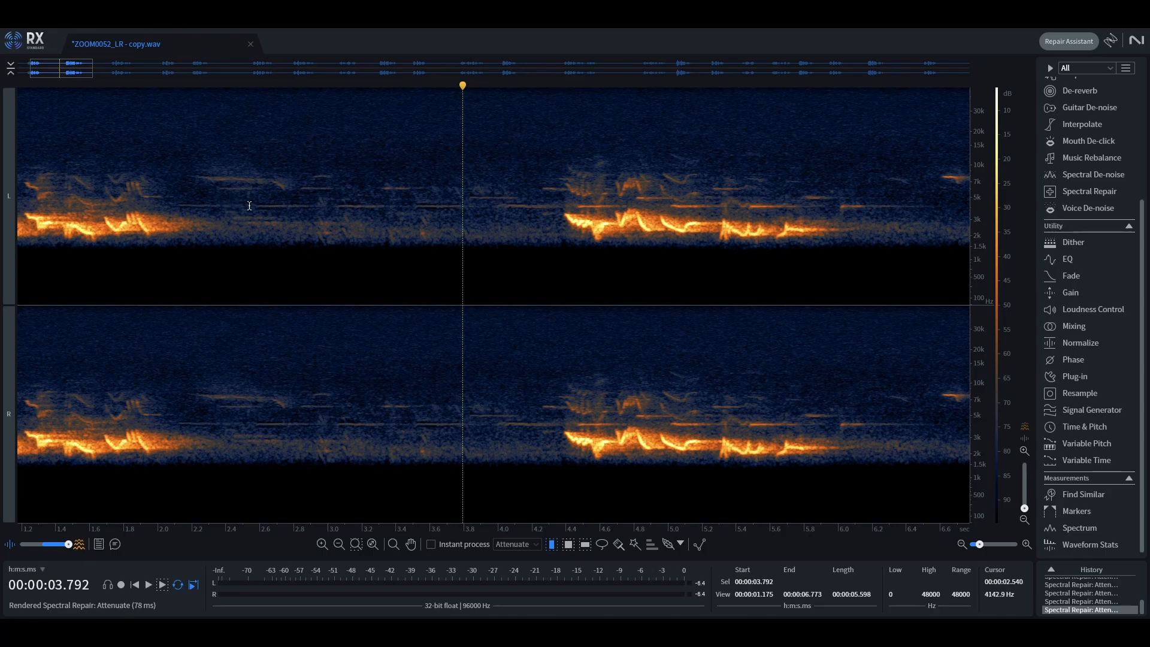
Step: Silence the gap between the first two calls, from about 2.54 to 4.27 s, and clear the selection
left_click_drag(250, 206, 543, 231)
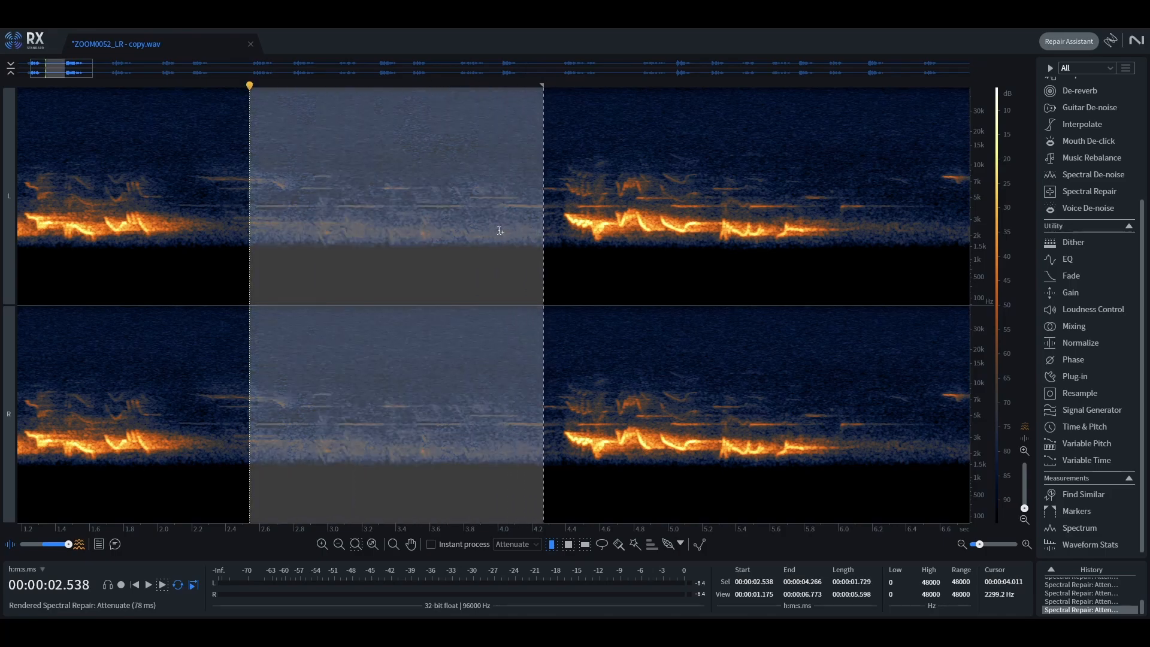
key("shift+Delete")
key("ctrl+d")
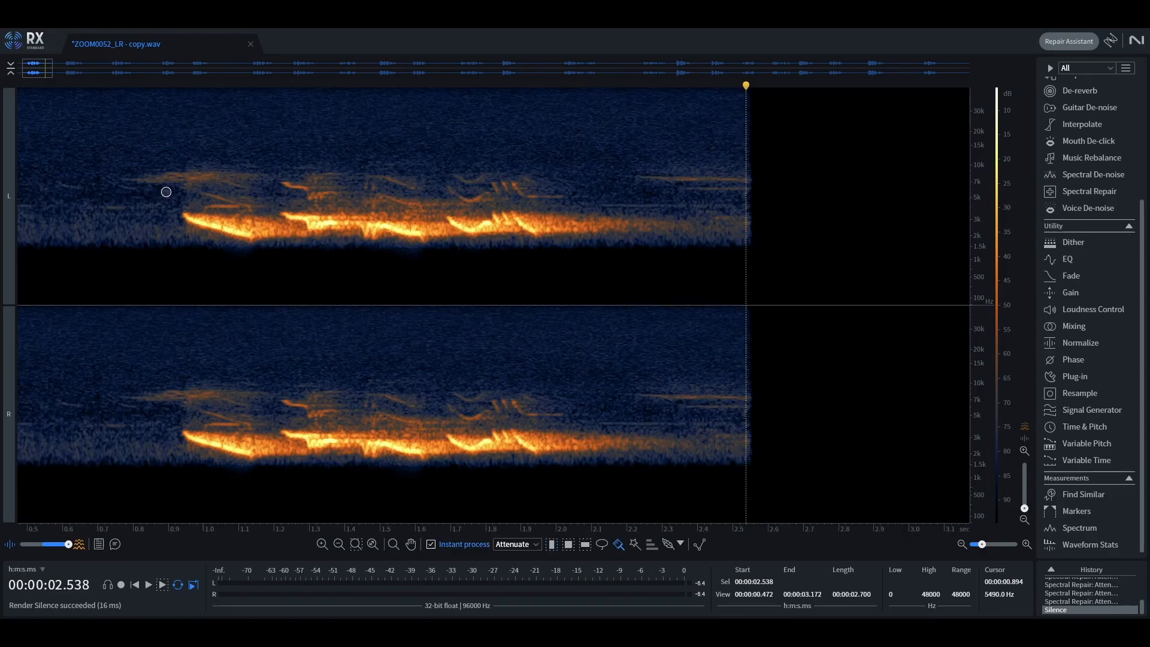
Step: Listen to the first call, brush down the stray sound above its opening in Gain mode, and open the Gain settings
scroll(174, 188, "up", 2)
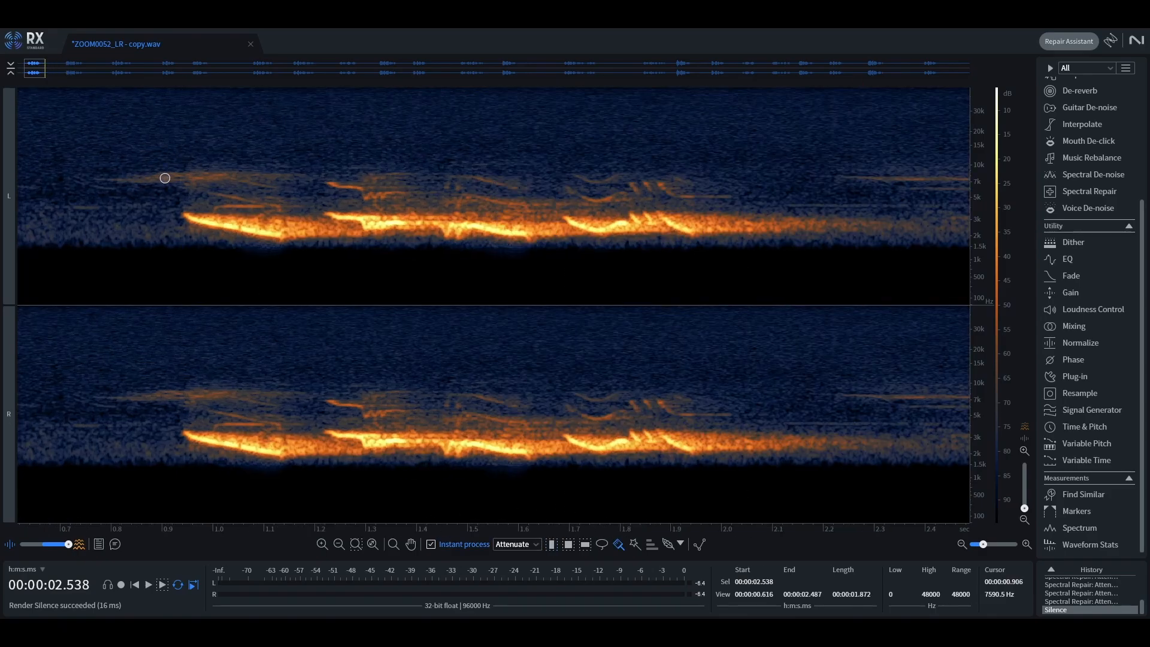
left_click(99, 89)
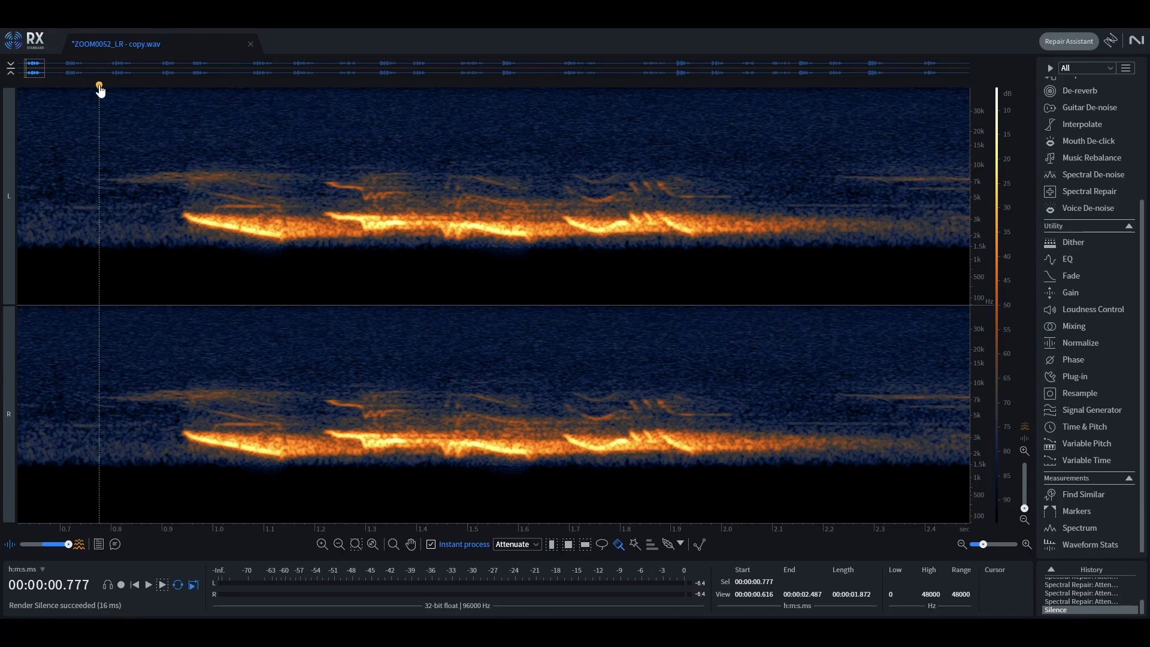
key("space")
key("space")
left_click_drag(122, 178, 288, 173)
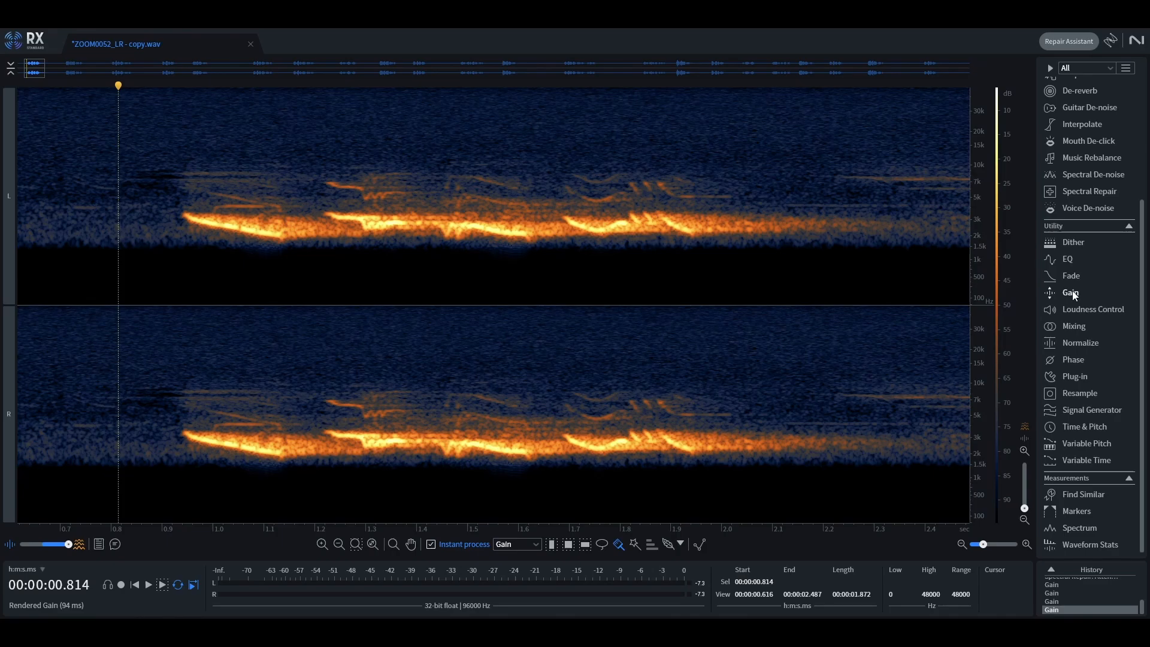
left_click(1070, 293)
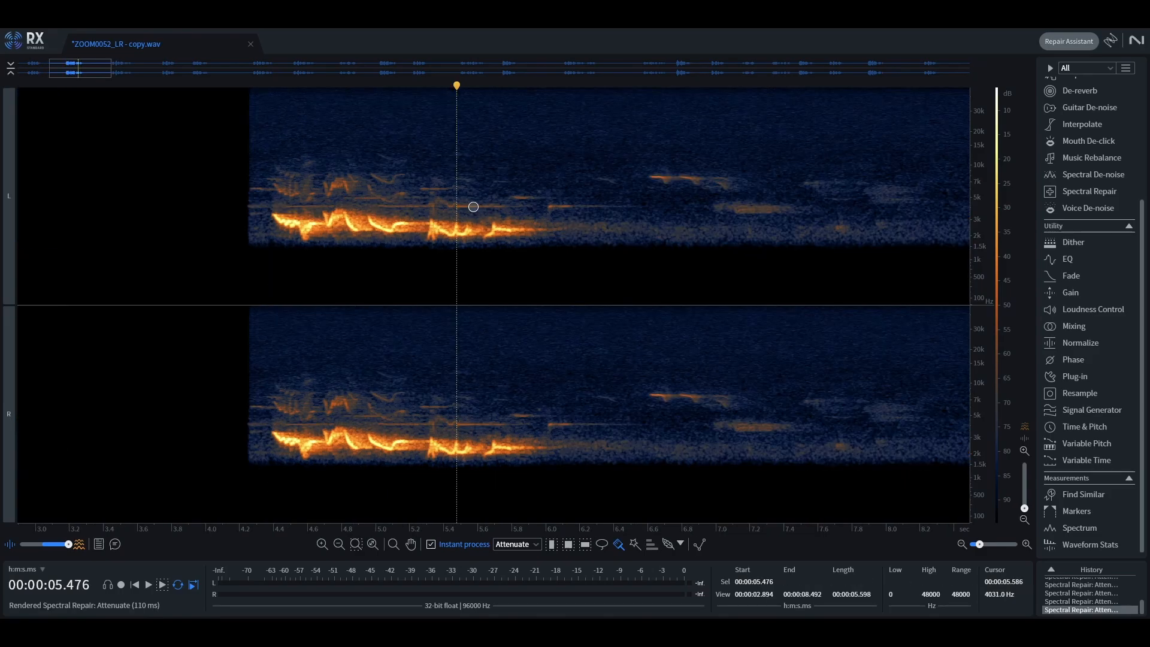
Step: Brush out the horizontal tone near 4 kHz above the second call in Gain mode and play the cleaned calls
left_click_drag(456, 207, 502, 204)
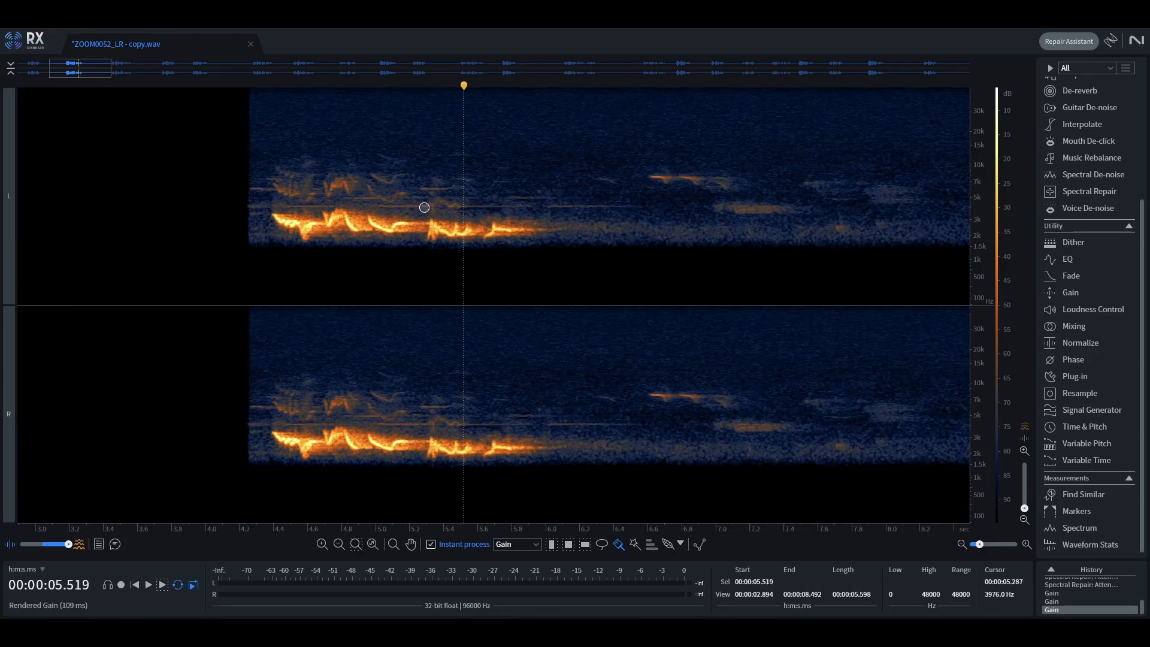
left_click_drag(423, 208, 351, 200)
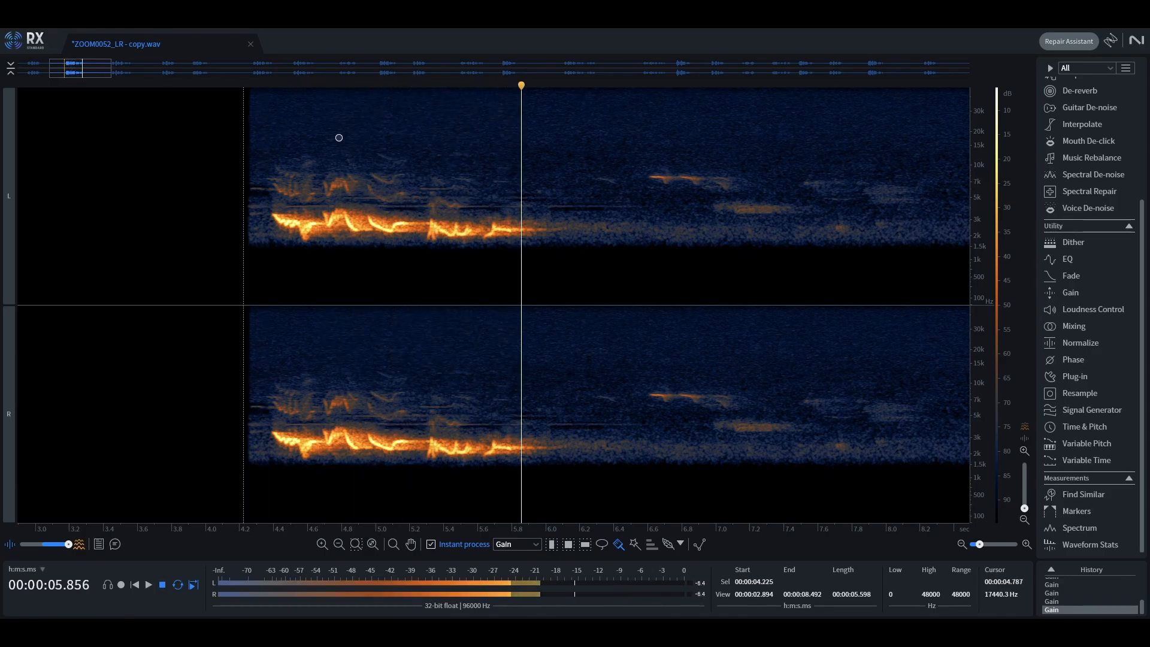
scroll(340, 147, "down", 5)
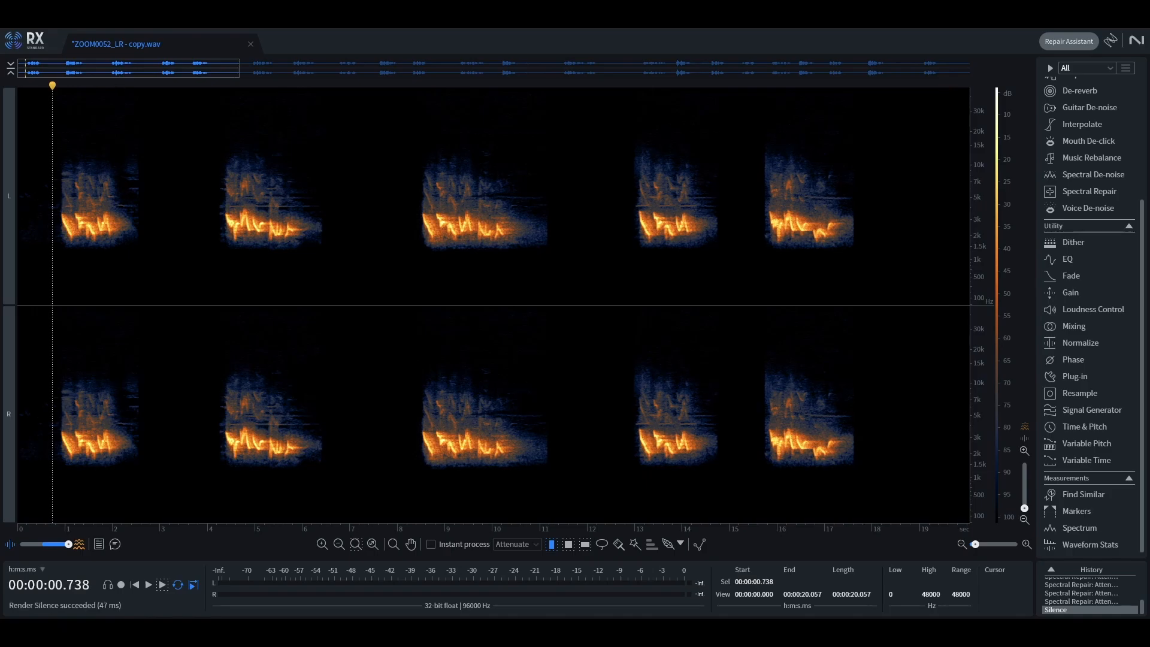
key("space")
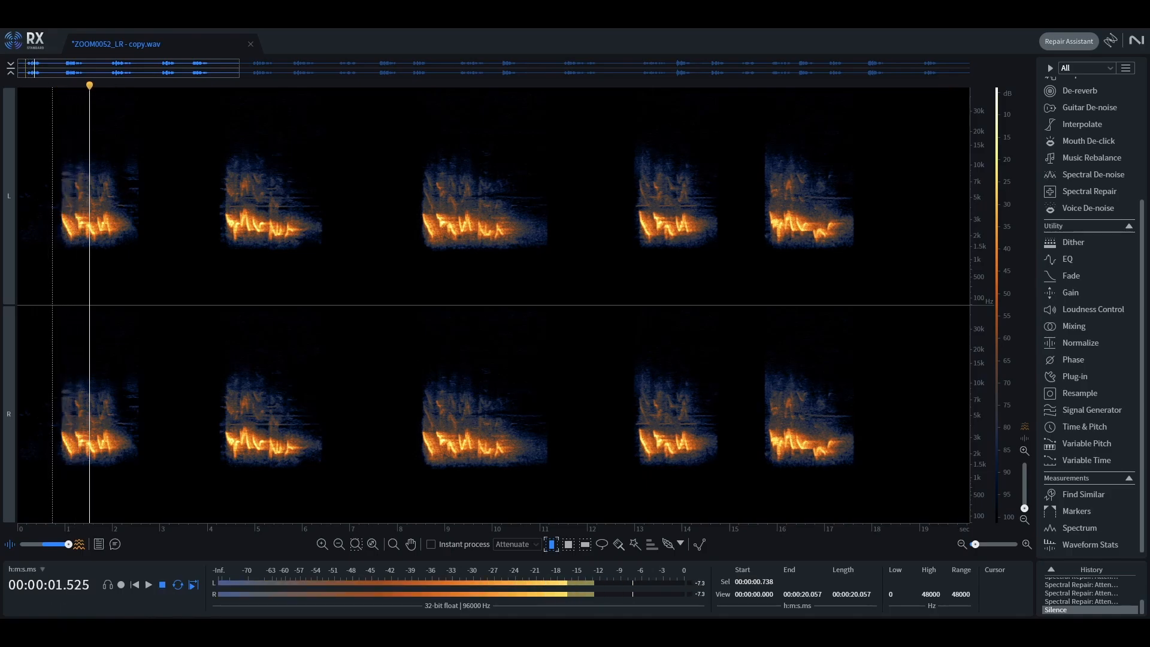